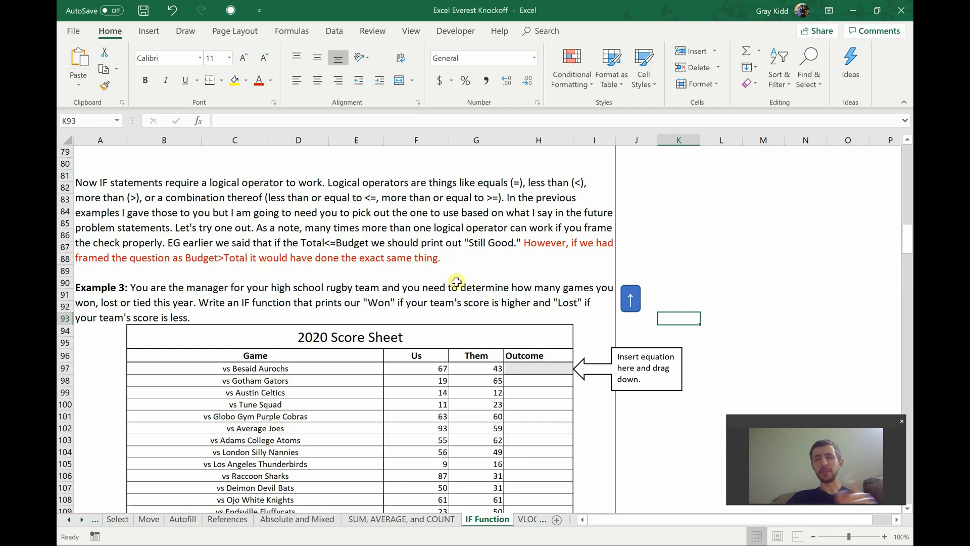
- Start an IF formula in the first Outcome cell, H97, with the logical test F97>G97
scroll(456, 281, down, 2)
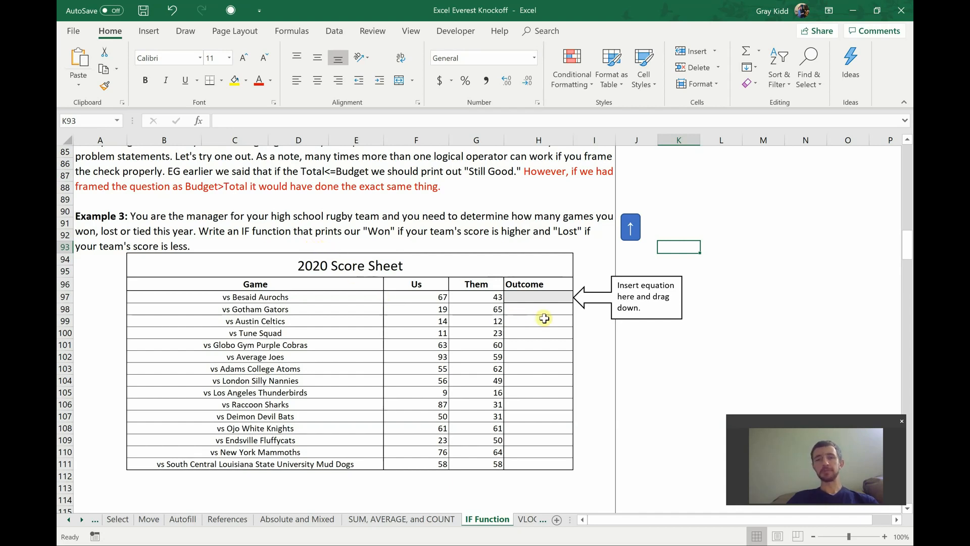
click(540, 297)
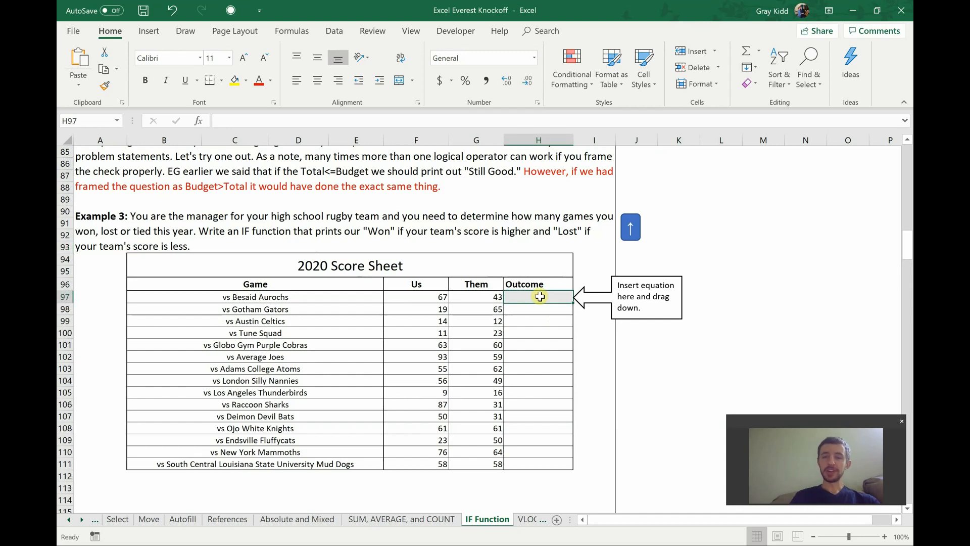
text(=IF)
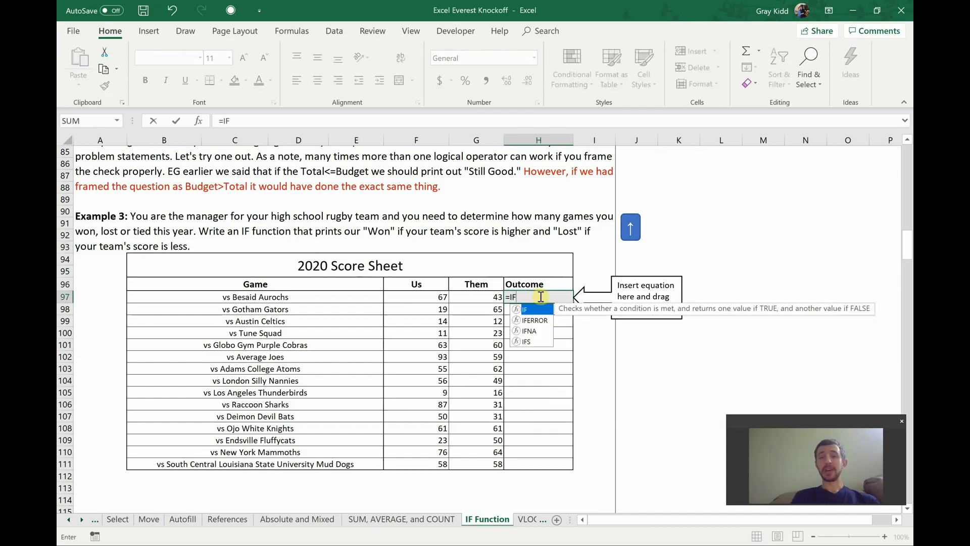
text(()
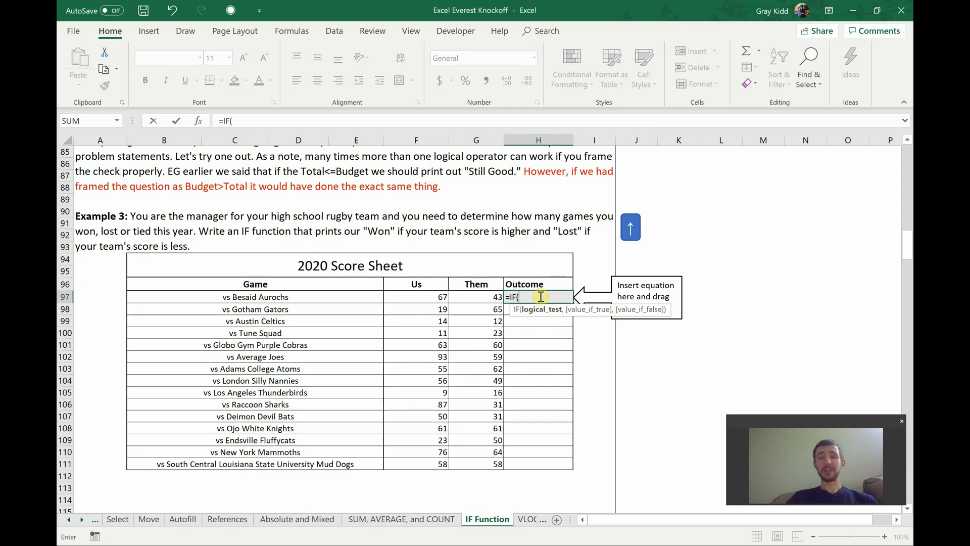
click(421, 295)
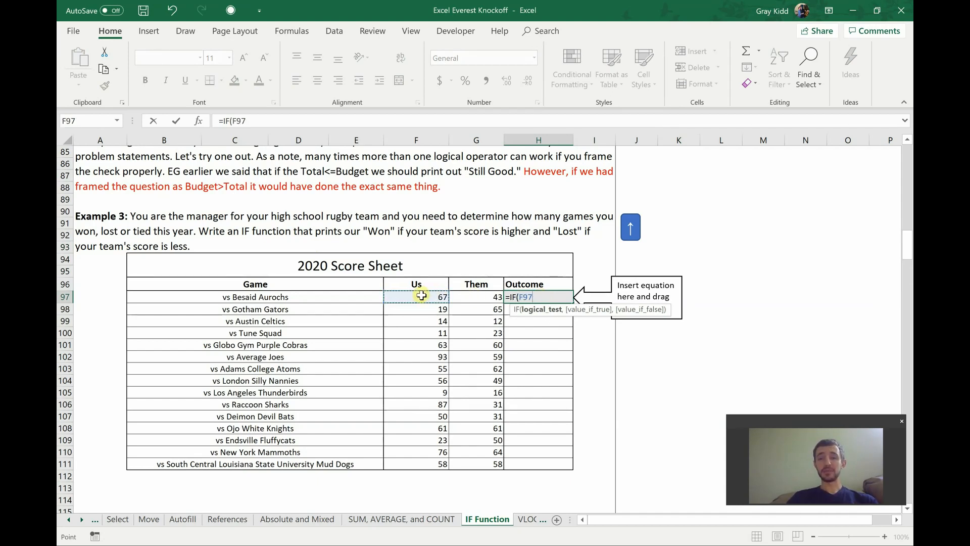
text(>)
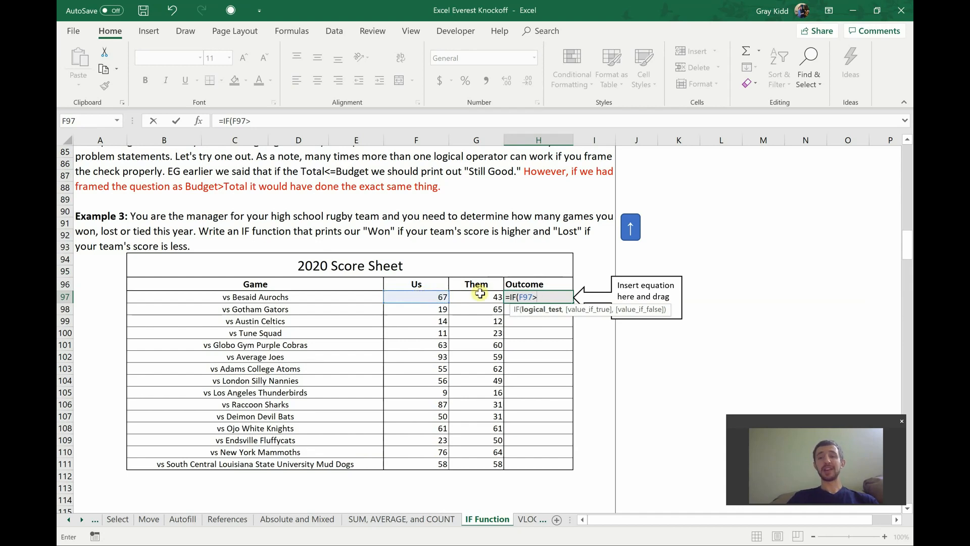
click(479, 295)
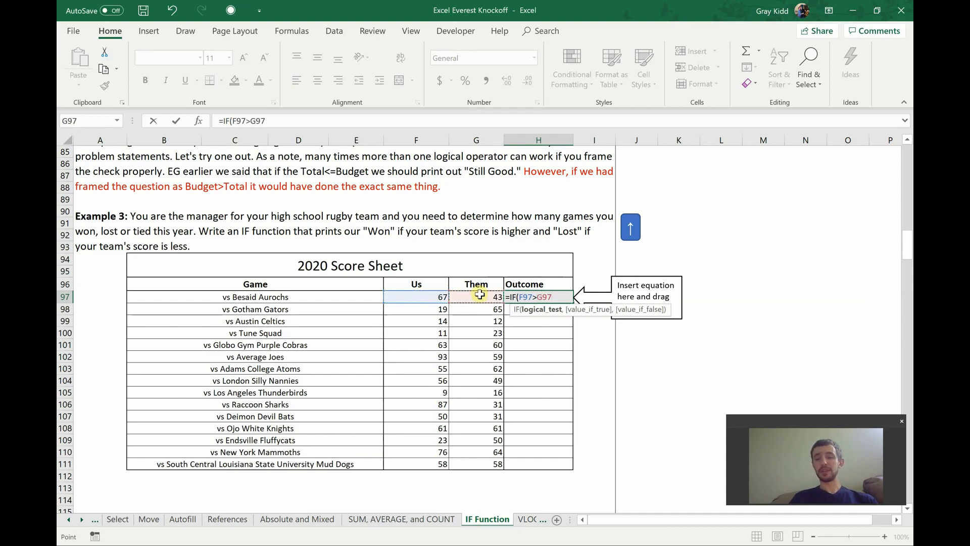
text(,)
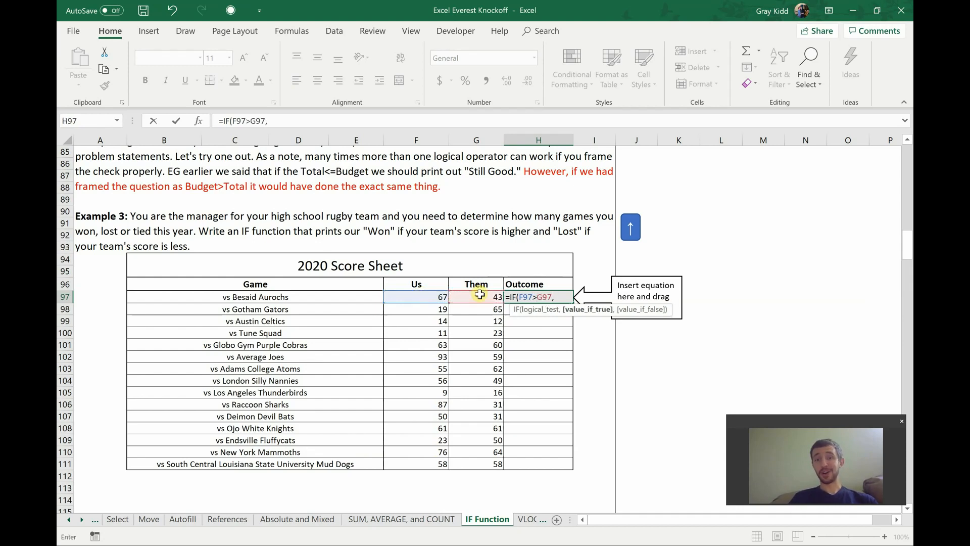
- Complete the H97 formula with the results "Won" and "Lost", and fill it down the Outcome column through H111
text("Win)
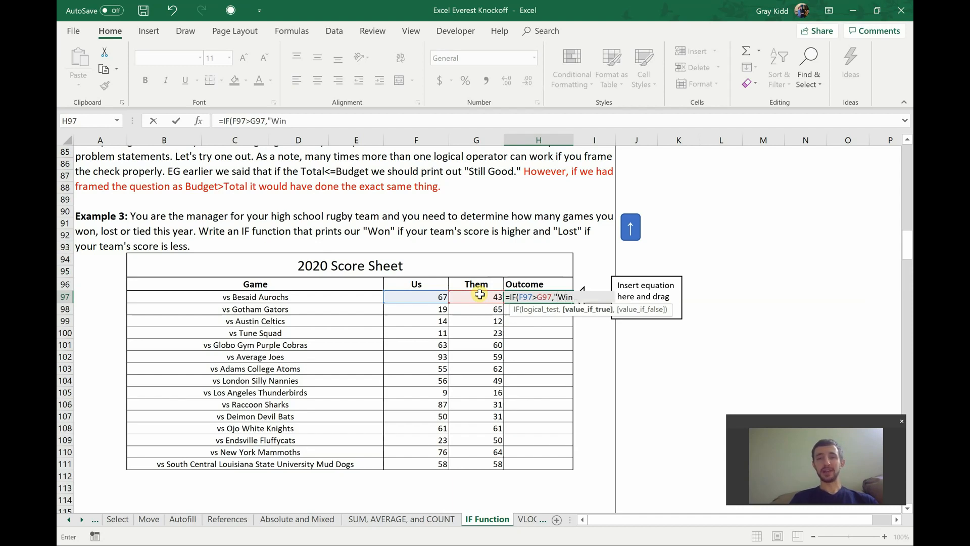
key(BackSpace)
key(BackSpace)
text(on",)
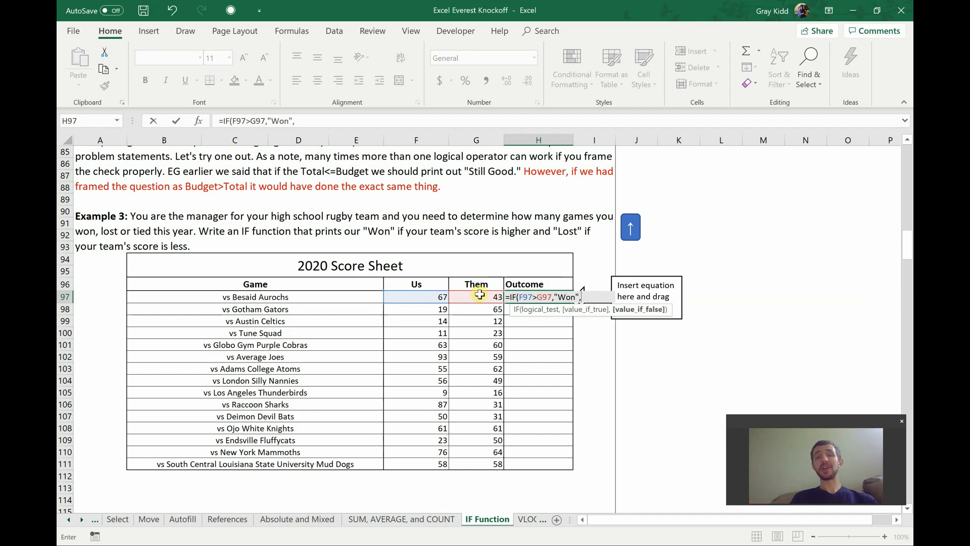
text("L)
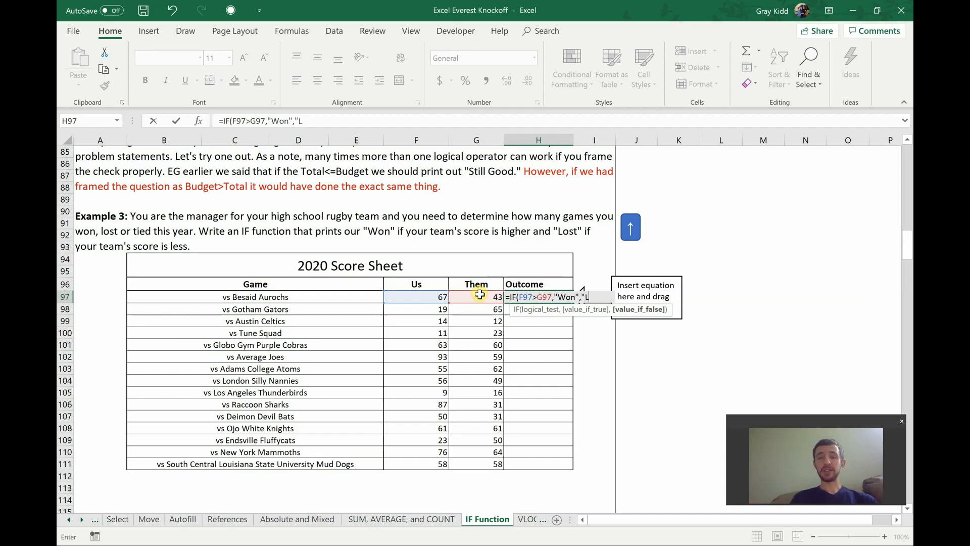
text(ost"))
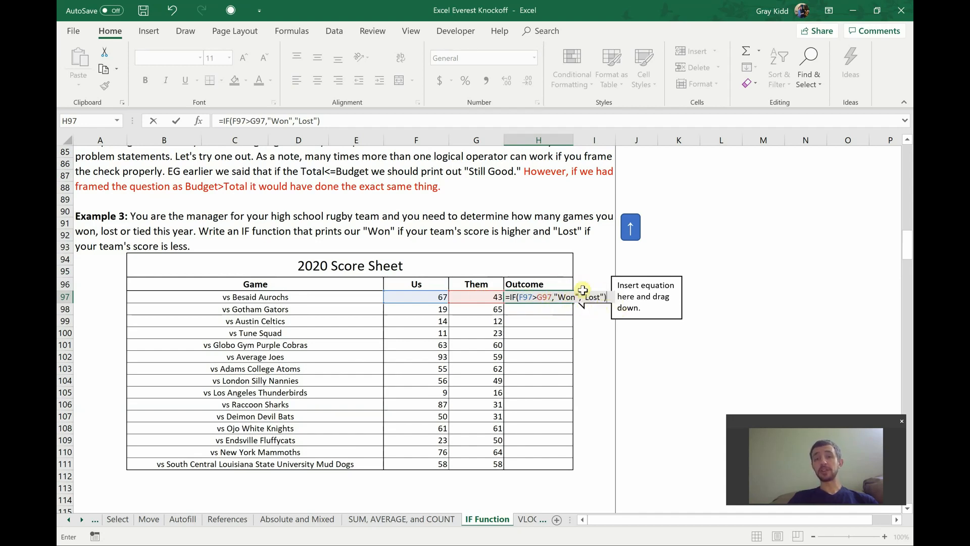
key(Return)
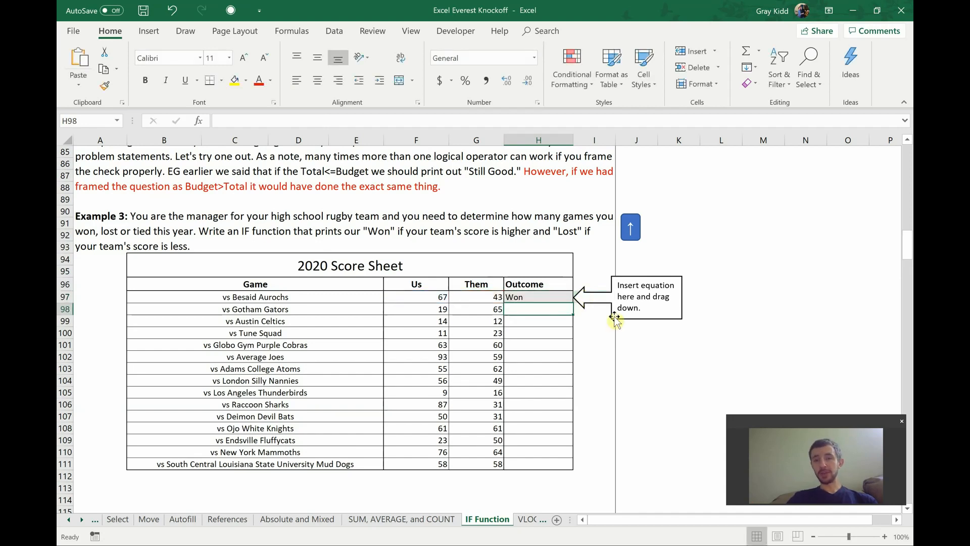
click(558, 299)
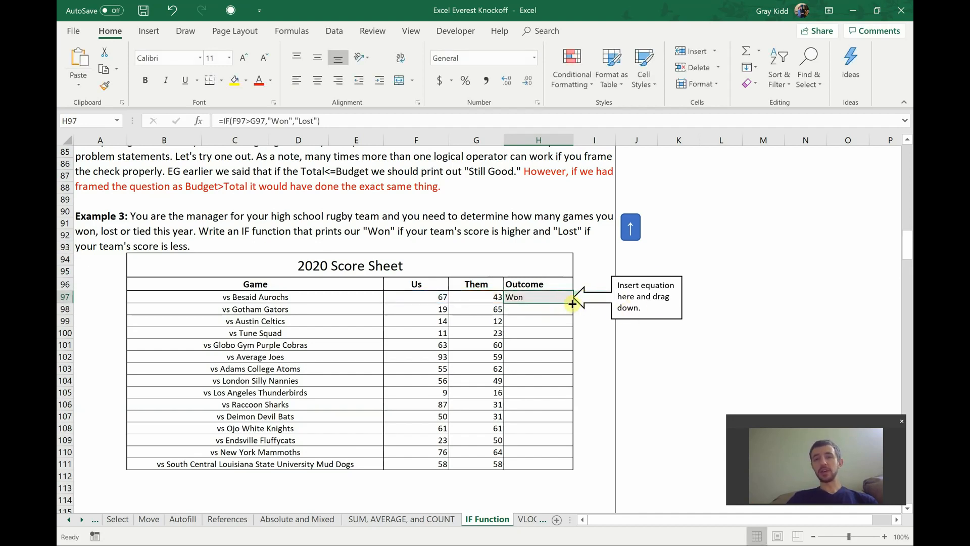
drag(572, 304, 573, 470)
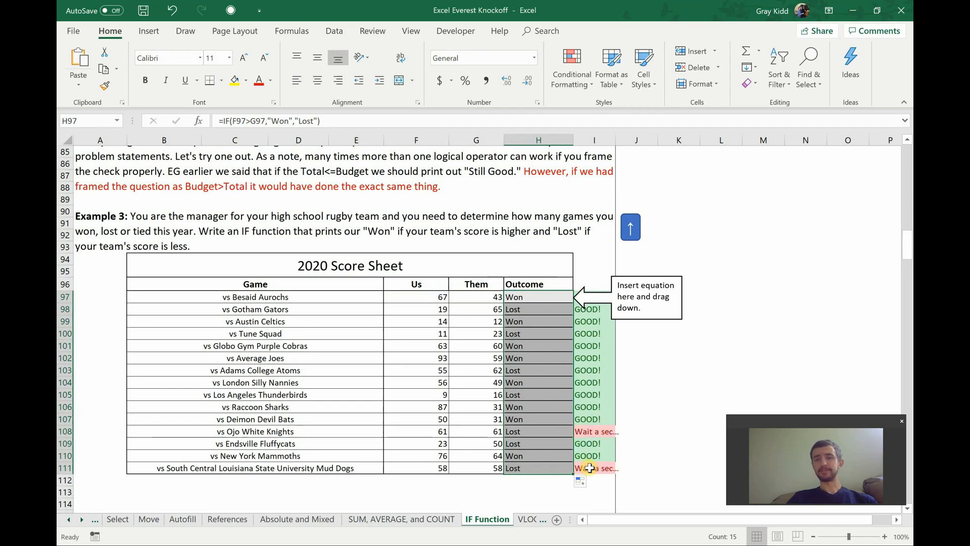
- Examine the check cells, scores and outcomes of the flagged games in rows 108 and 111
click(606, 431)
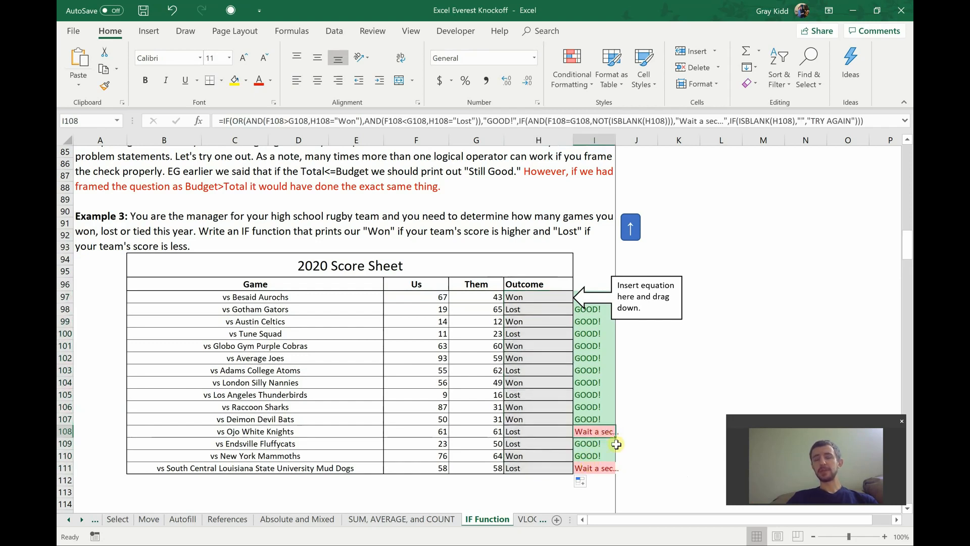
click(599, 467)
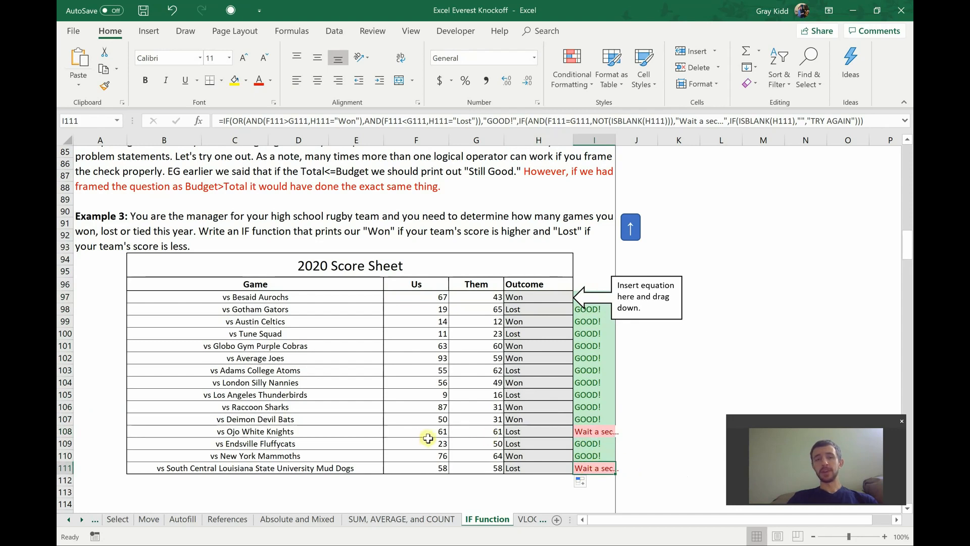
click(414, 431)
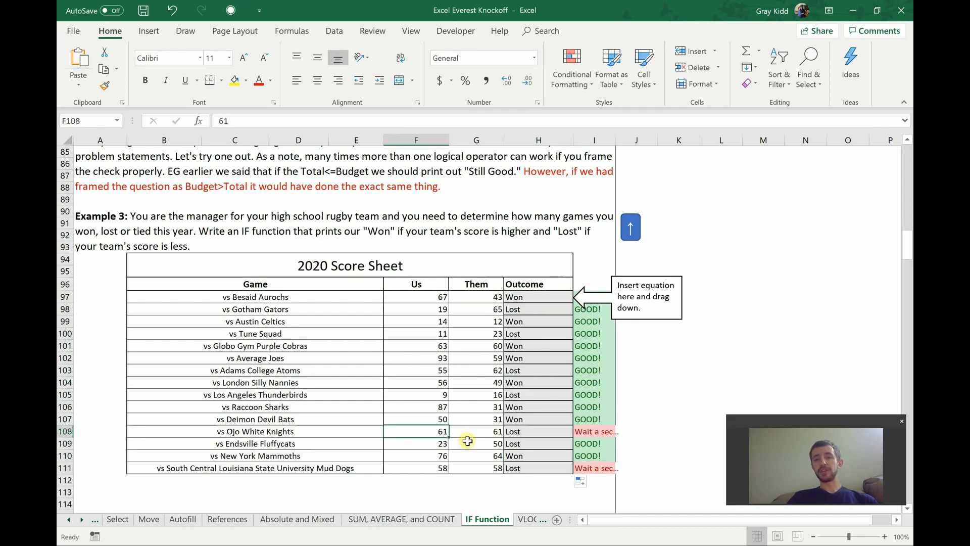
click(469, 433)
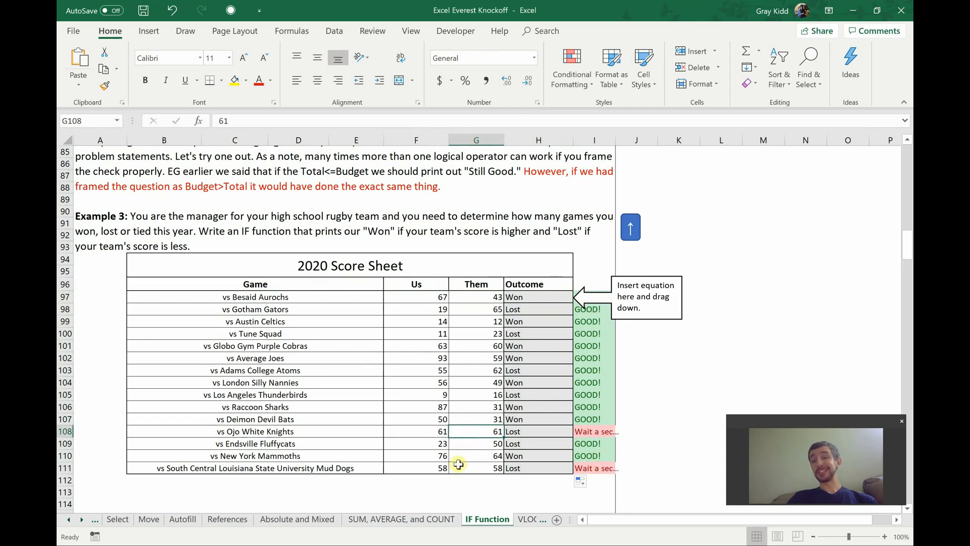
click(439, 468)
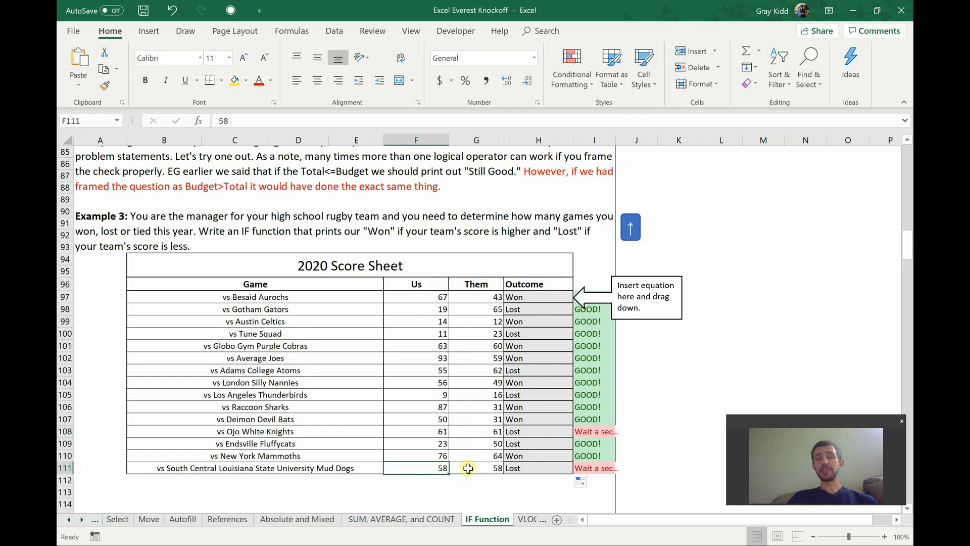
click(468, 468)
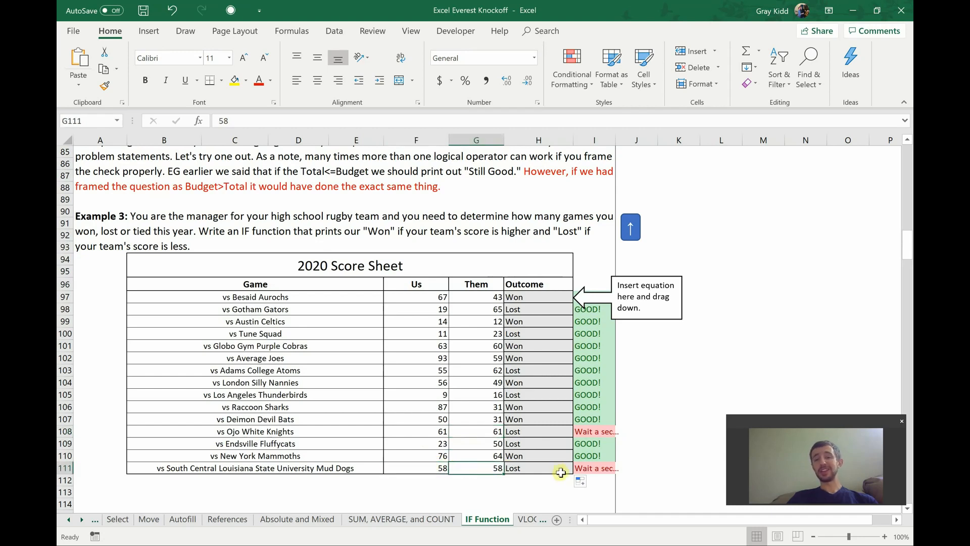
click(513, 432)
click(521, 468)
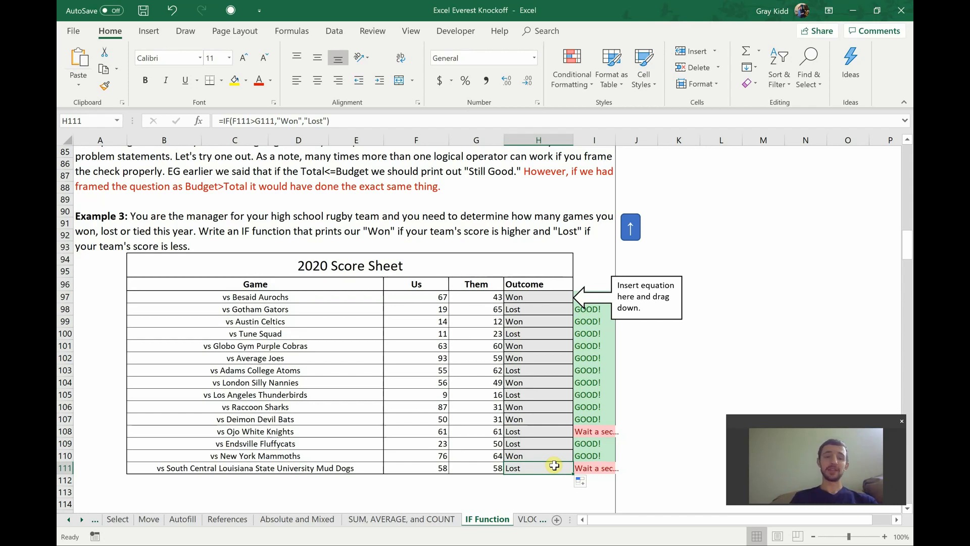
- Undo the fill of the Outcome column and clear the formula from H97
key(ctrl+z)
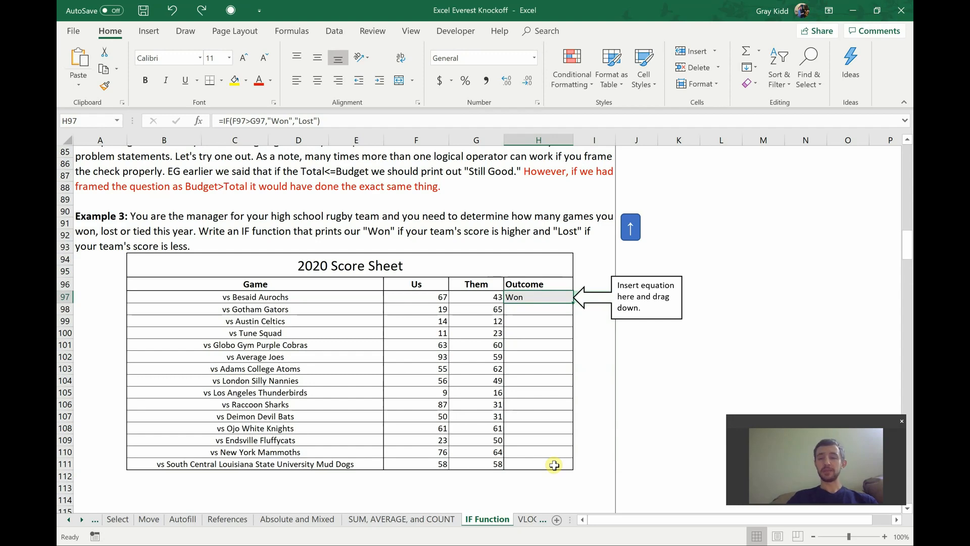
key(Delete)
click(662, 455)
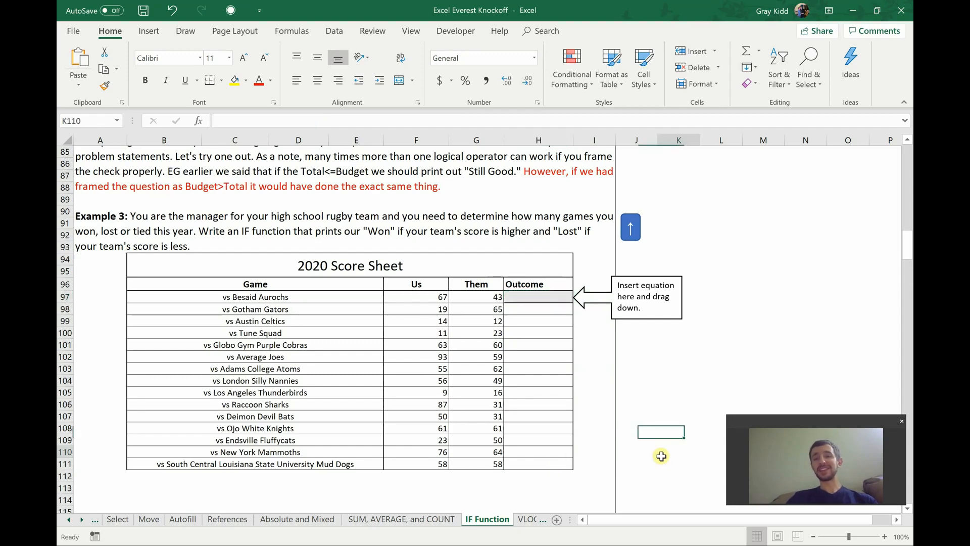
- Copy the sample nested IF formula from the explanatory text below the score comparison flow diagram, leaving that text unedited
scroll(603, 386, down, 9)
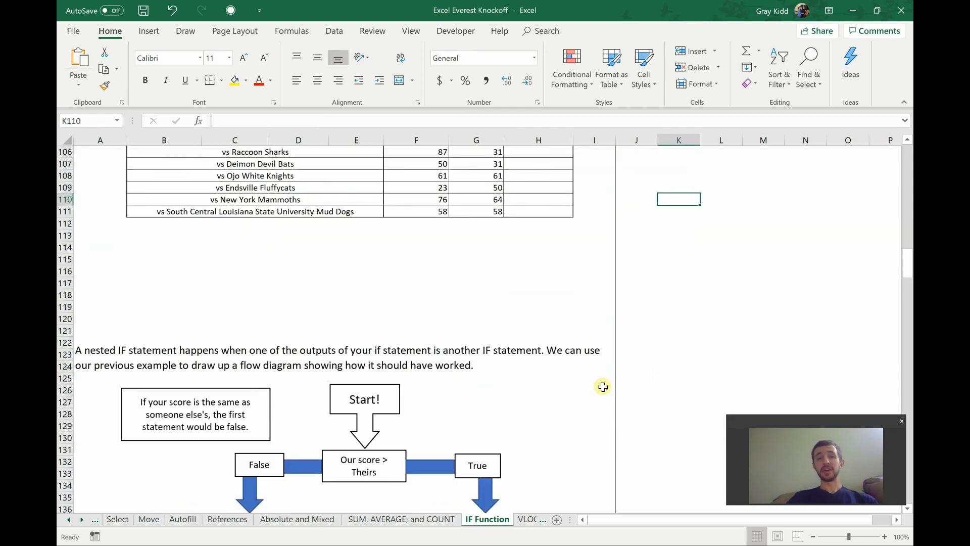
scroll(603, 386, down, 2)
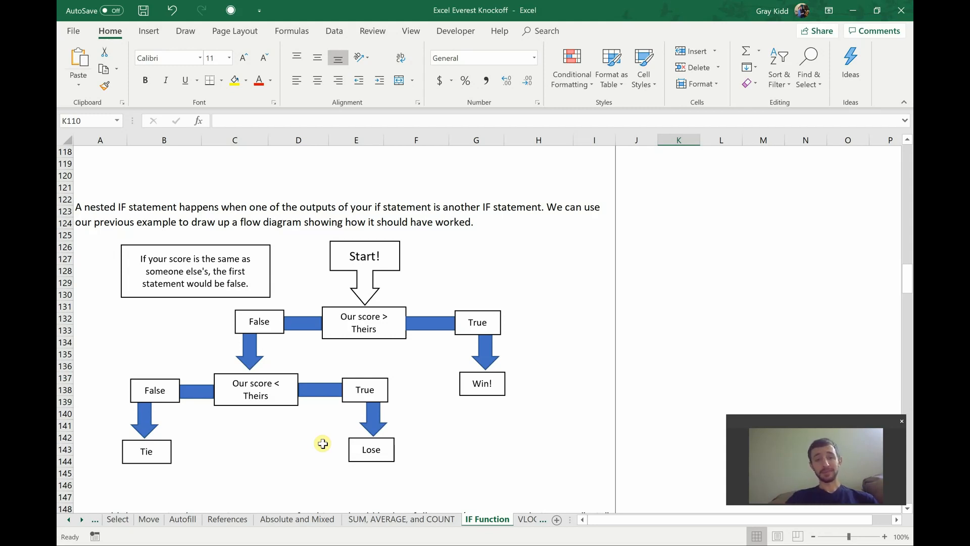
scroll(169, 336, down, 2)
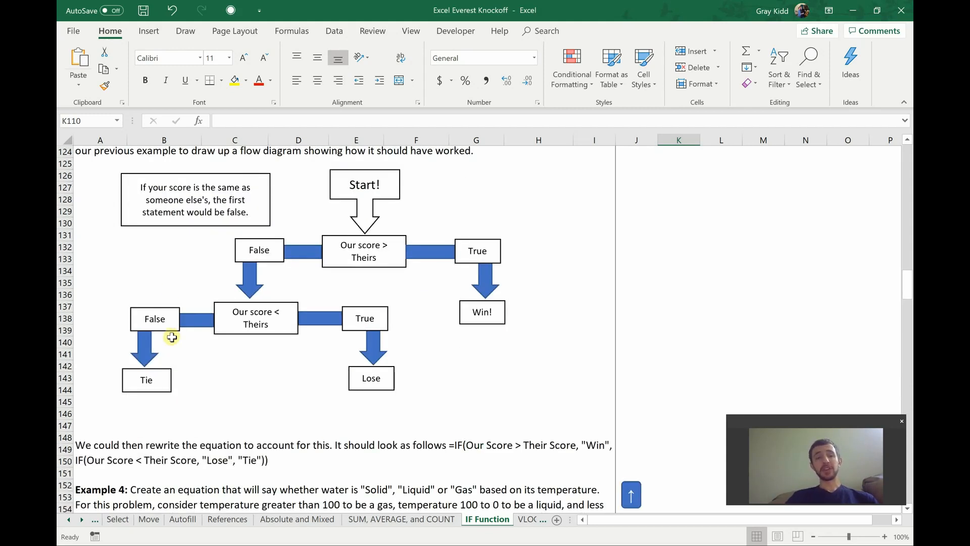
scroll(172, 337, up, 1)
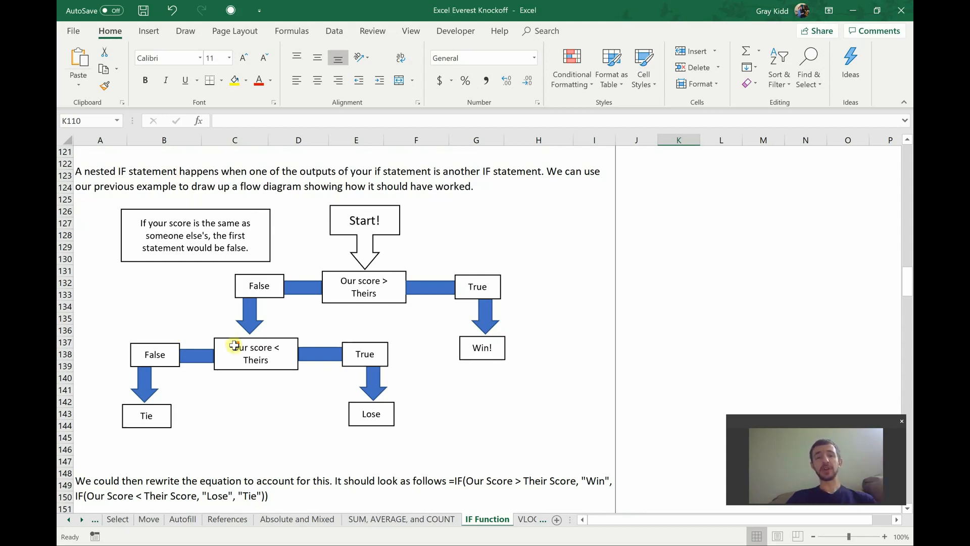
scroll(270, 383, down, 2)
scroll(273, 384, down, 1)
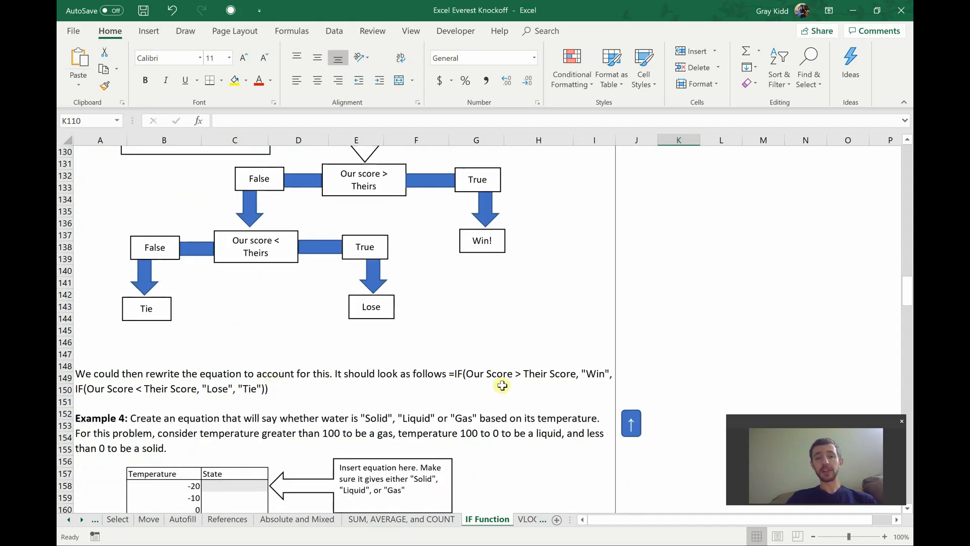
click(461, 377)
double_click(453, 374)
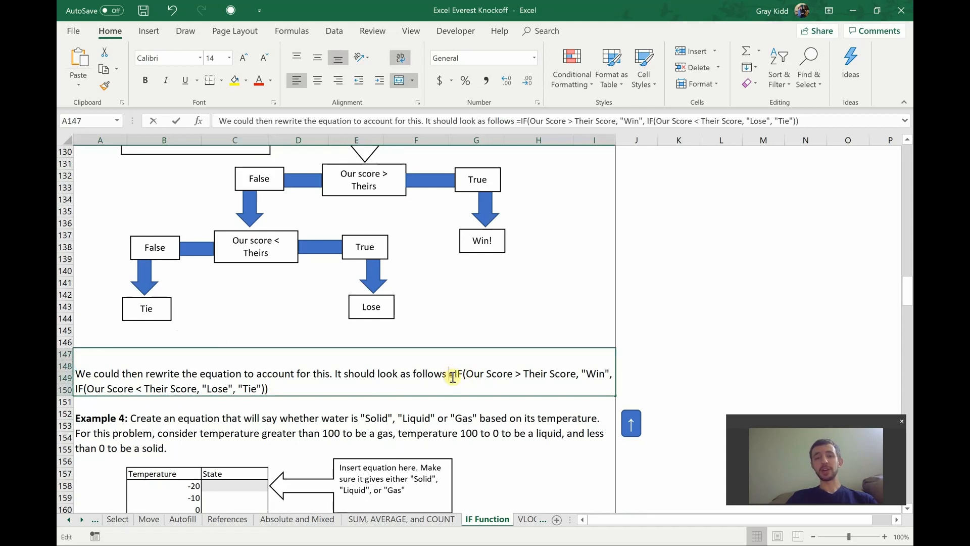
drag(449, 374, 275, 399)
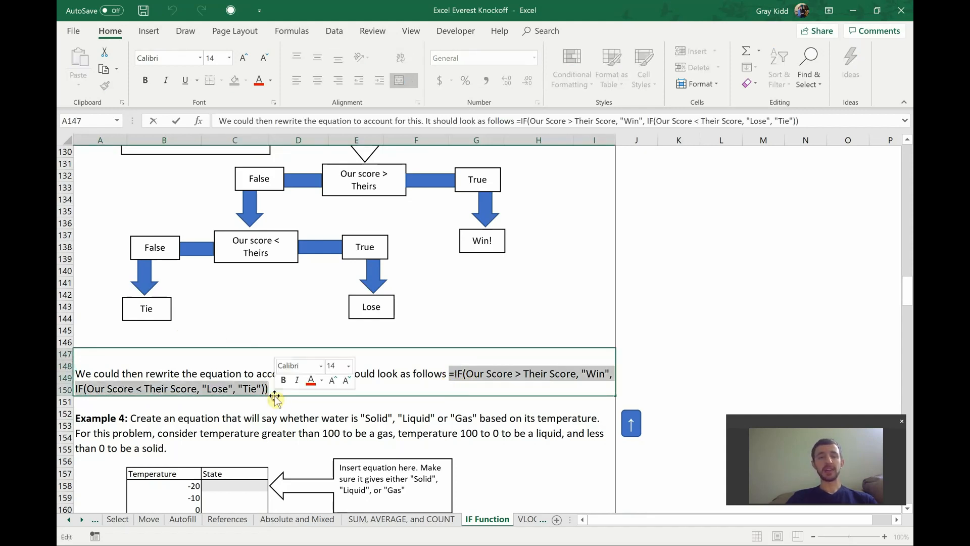
key(ctrl+c)
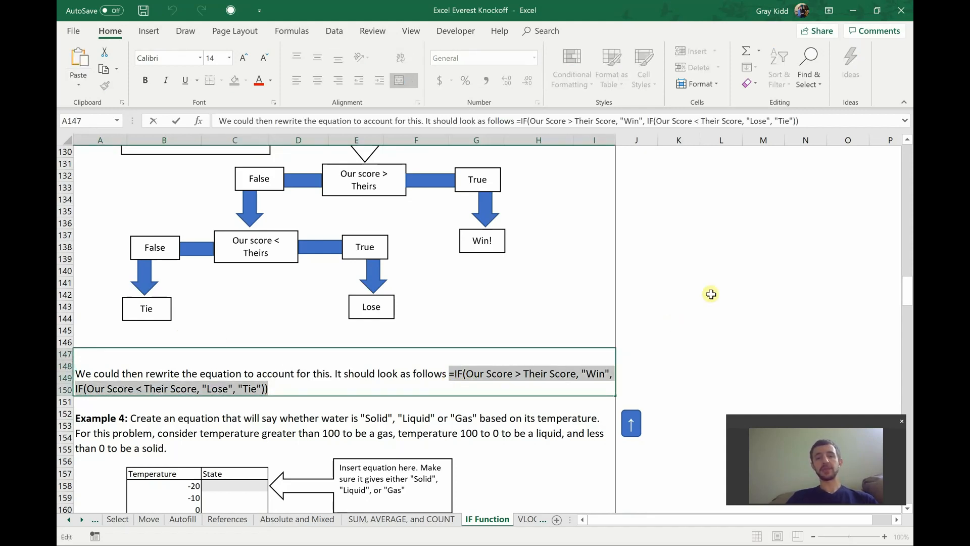
key(Escape)
- Paste the copied nested IF formula into the first Outcome cell, H97, of the 2020 Score Sheet
scroll(711, 294, up, 4)
scroll(570, 298, up, 10)
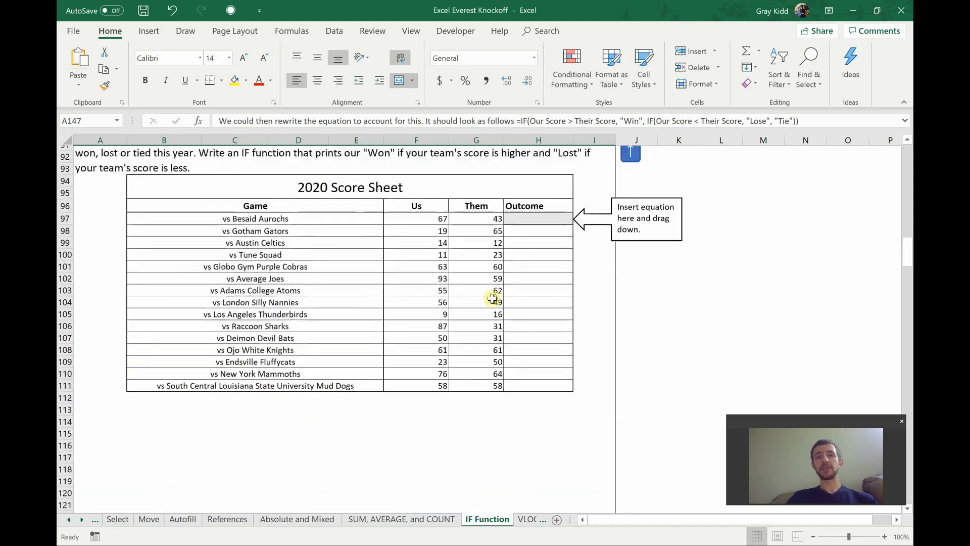
click(524, 260)
key(ctrl+v)
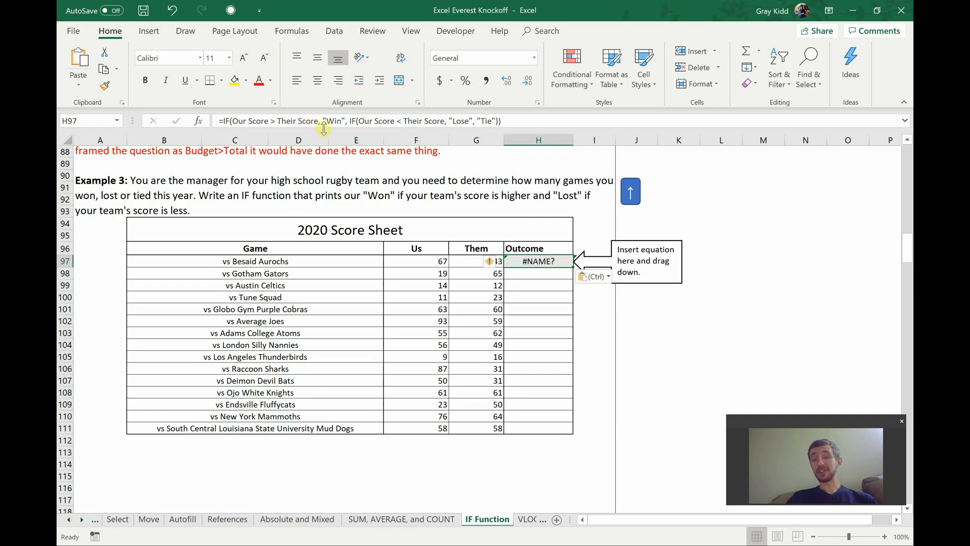
- Replace "Our Score" in the first logical test of the H97 formula with a reference to cell F97
click(269, 121)
key(BackSpace)
key(BackSpace)
key(BackSpace)
key(BackSpace)
key(BackSpace)
key(BackSpace)
key(BackSpace)
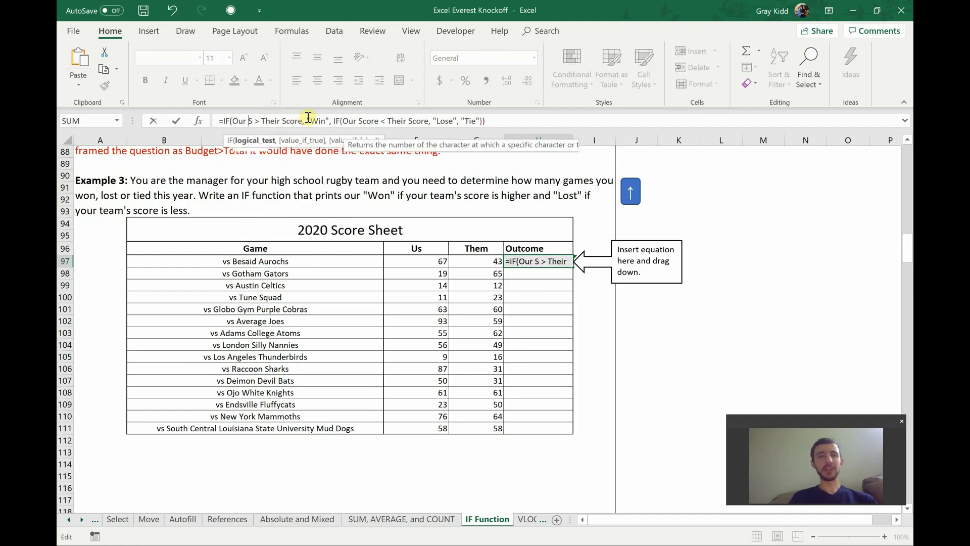
key(BackSpace)
key(BackSpace)
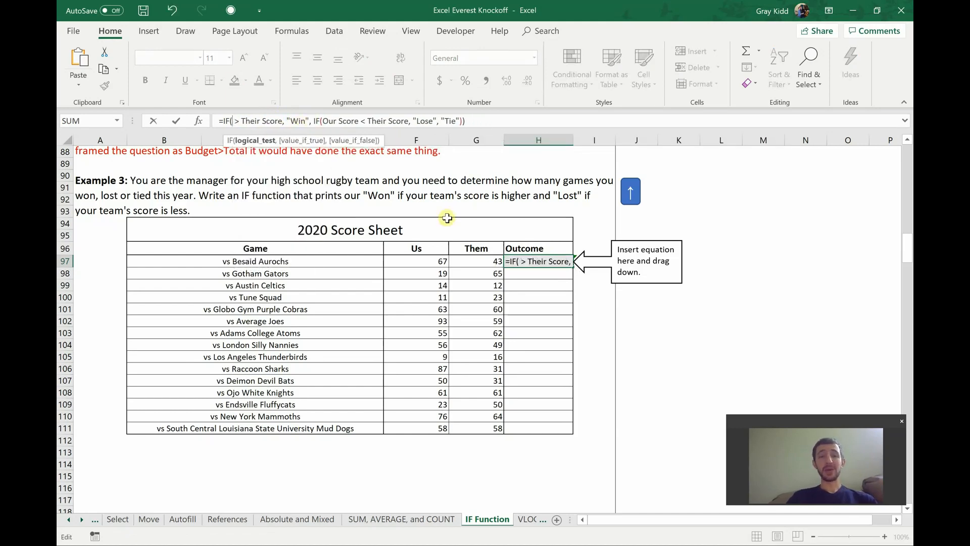
click(422, 259)
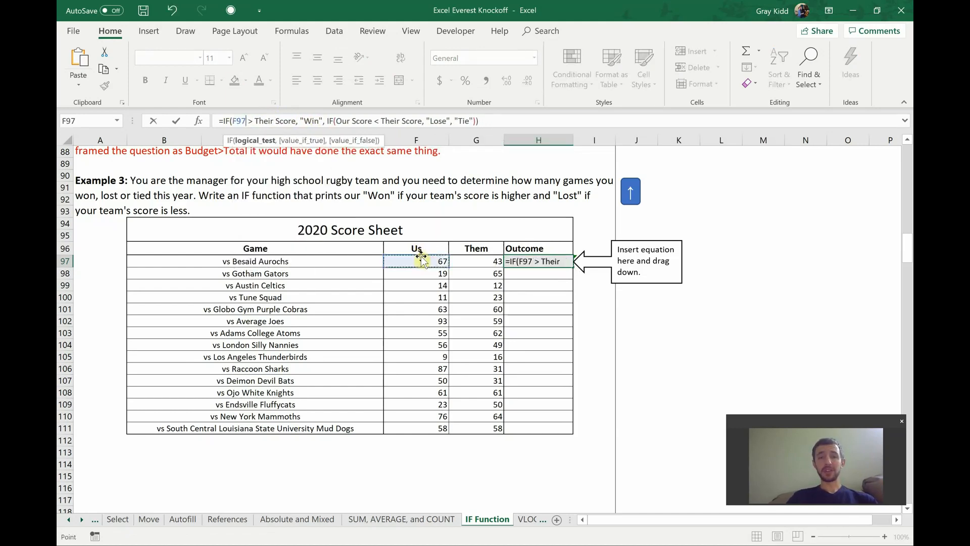
- Replace "Their Score" in the first logical test of the H97 formula with a reference to cell G97
click(297, 122)
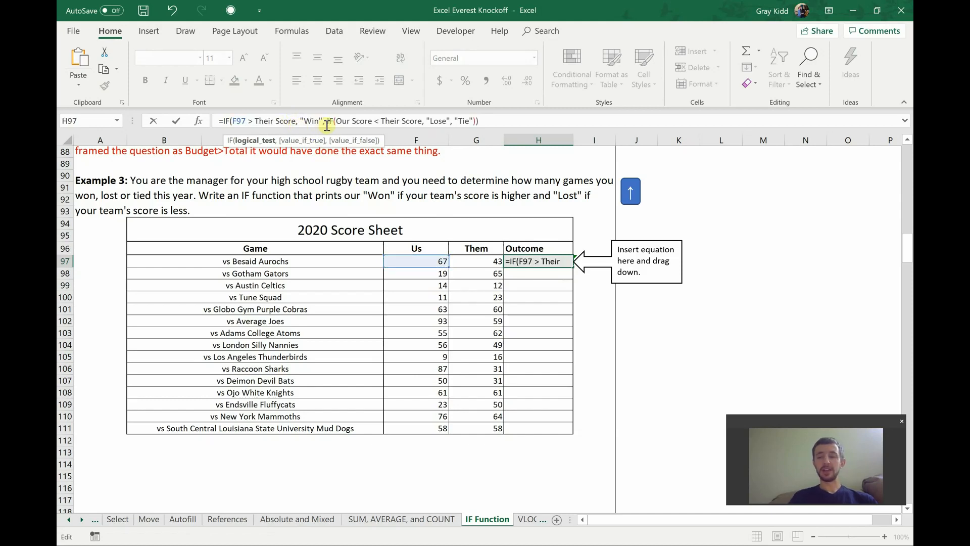
key(BackSpace)
key(BackSpace)
key(BackSpace)
key(BackSpace)
key(BackSpace)
key(BackSpace)
key(BackSpace)
key(BackSpace)
key(BackSpace)
key(BackSpace)
key(BackSpace)
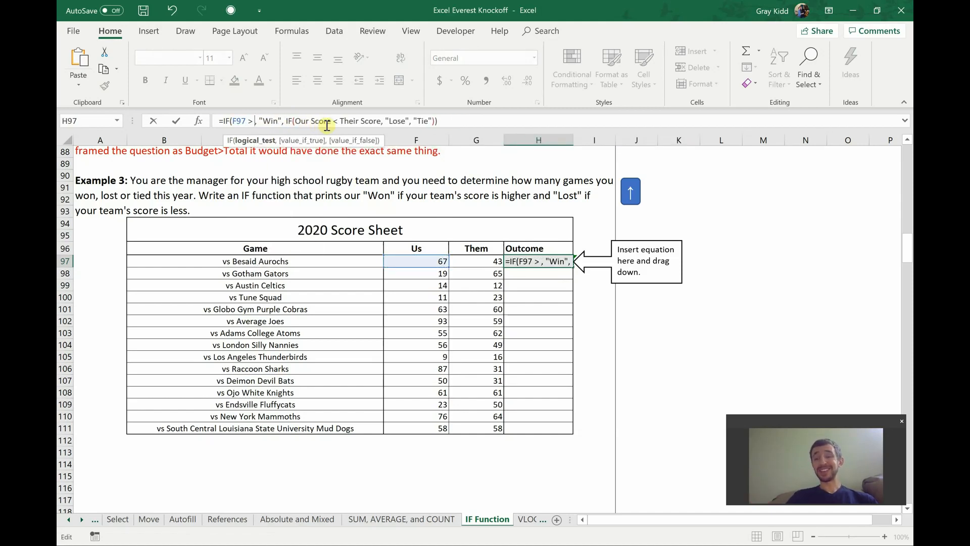
click(466, 260)
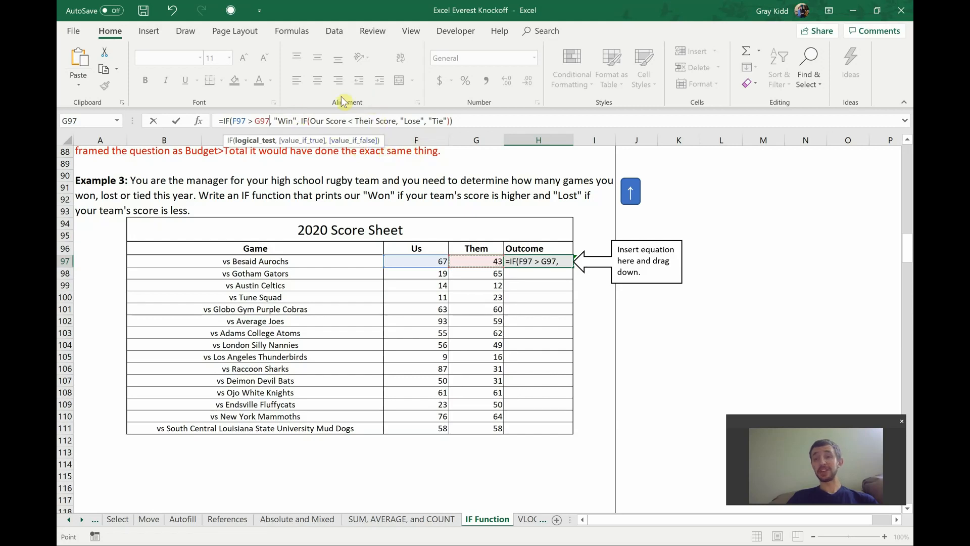
- Replace "Our Score" in the nested IF's logical test with a reference to the Us score, F97
click(347, 122)
key(BackSpace)
key(BackSpace)
key(BackSpace)
key(BackSpace)
key(BackSpace)
key(BackSpace)
key(BackSpace)
key(BackSpace)
key(BackSpace)
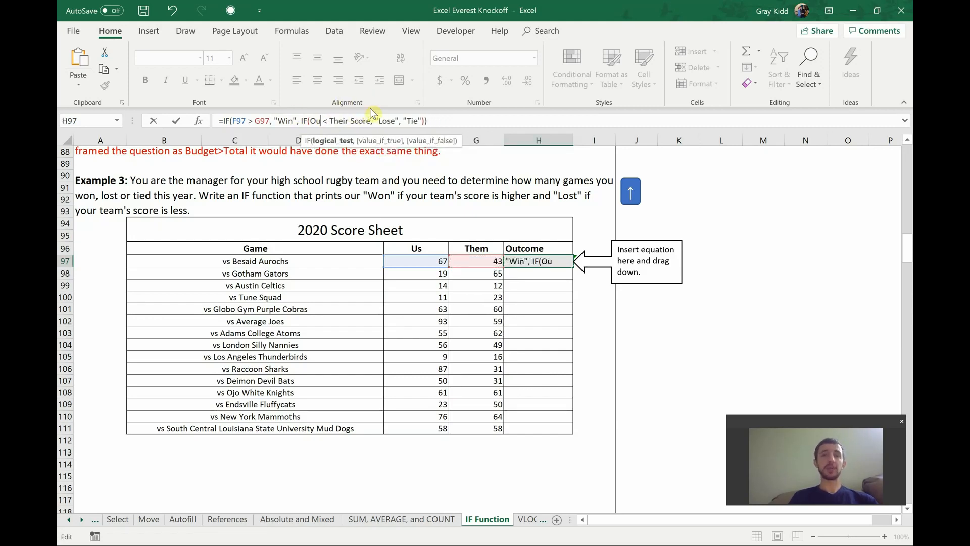
click(275, 261)
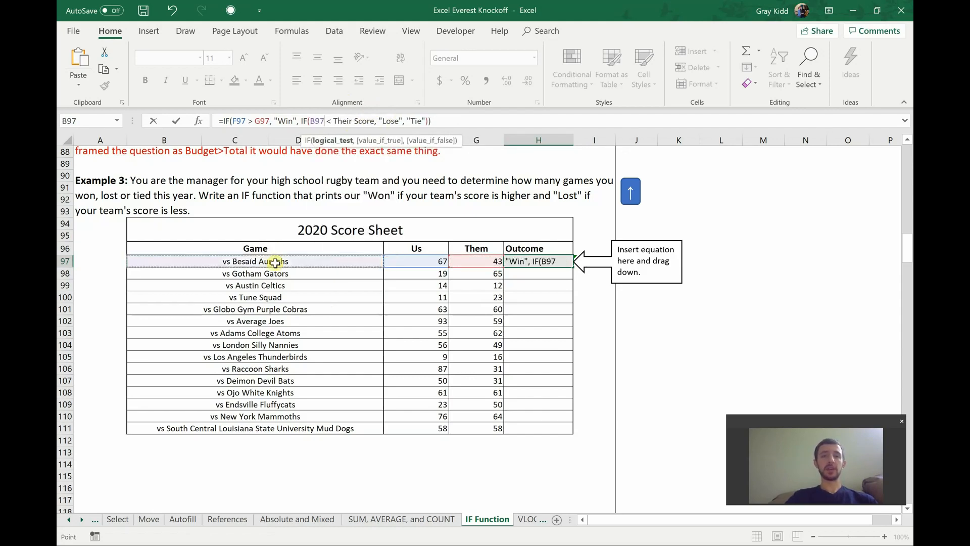
click(405, 259)
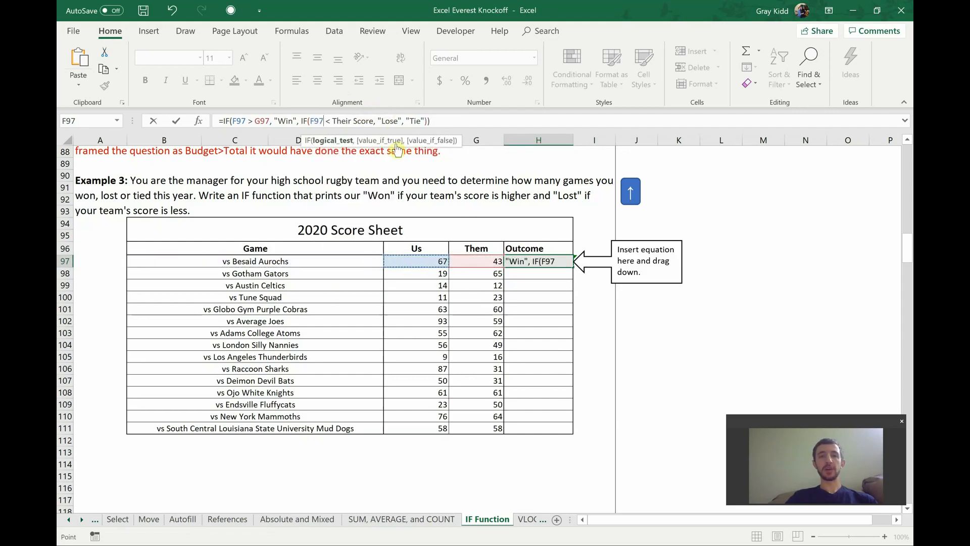
- Replace "Their Score" in the nested IF's logical test with a reference to the Them score, G97
click(375, 121)
key(BackSpace)
key(BackSpace)
key(BackSpace)
key(BackSpace)
key(BackSpace)
key(BackSpace)
key(BackSpace)
key(BackSpace)
key(BackSpace)
key(BackSpace)
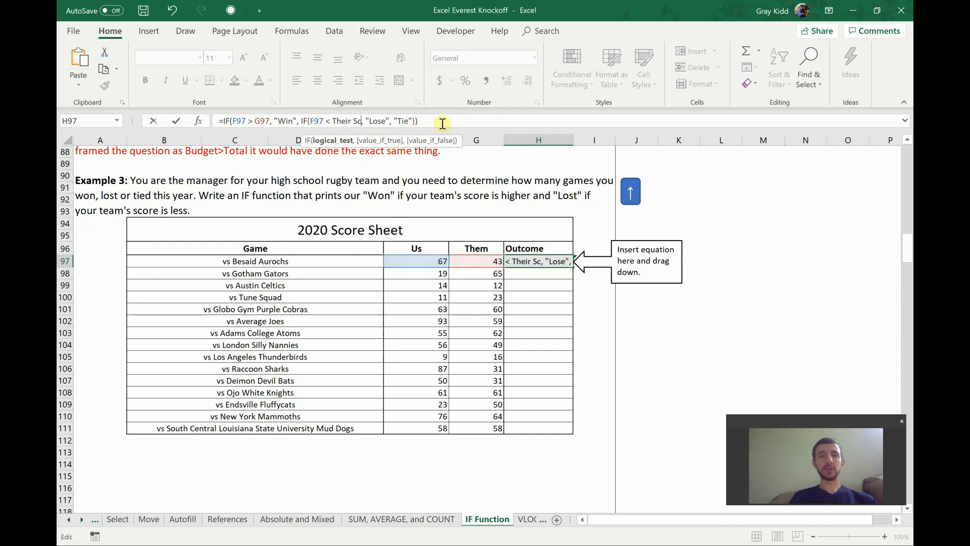
key(BackSpace)
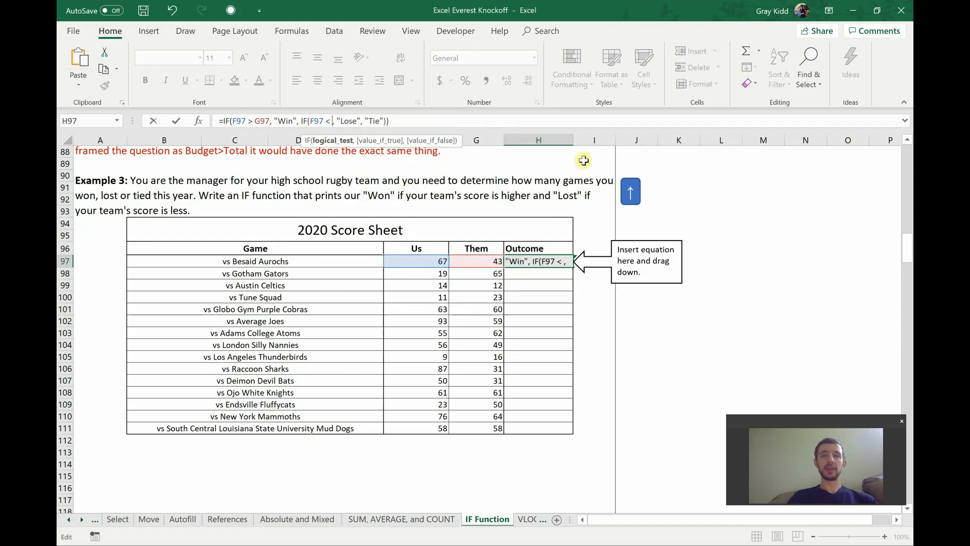
click(484, 261)
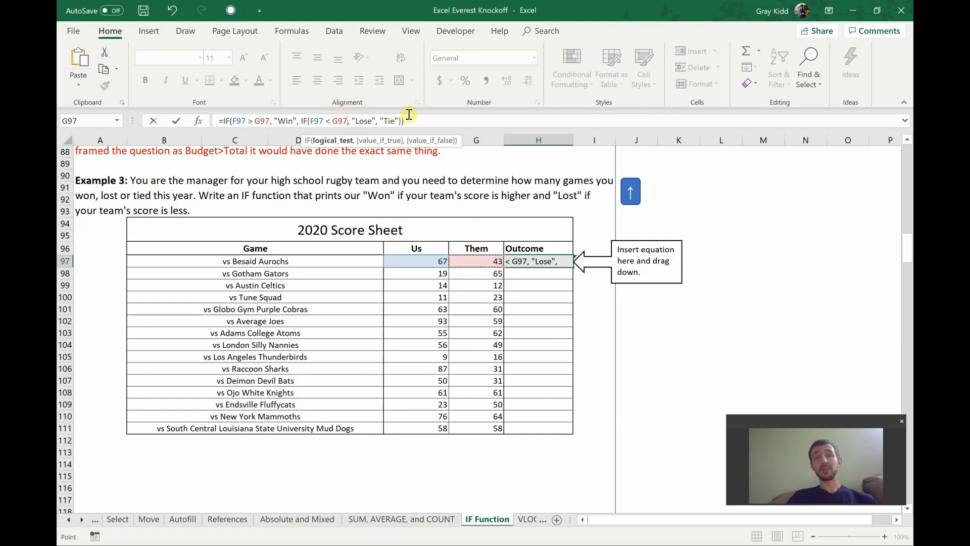
- Change the nested IF's "Lose" result to "Lost" and fill the H97 formula down the Outcome column through H111
click(372, 121)
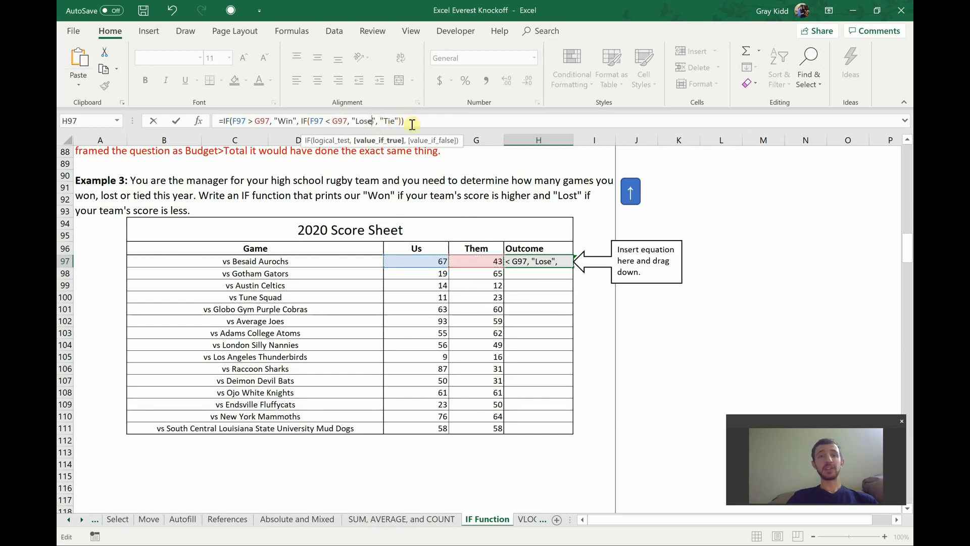
key(Return)
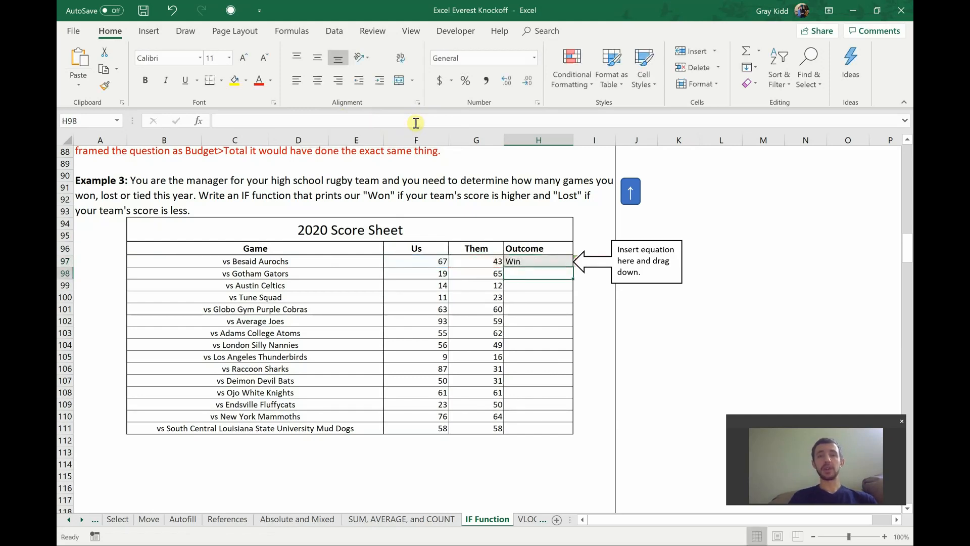
click(540, 262)
drag(573, 267, 580, 431)
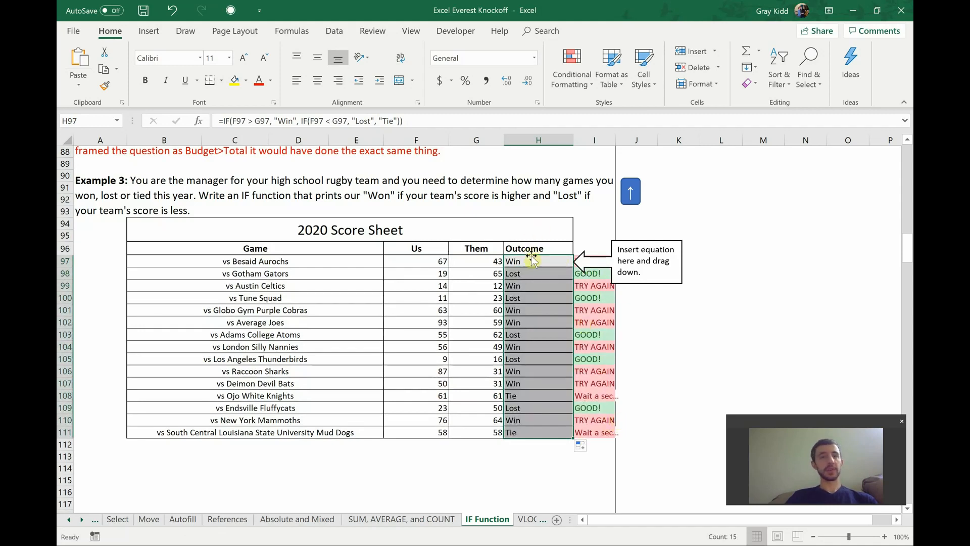
- Change the "Win" result in the H97 formula to "Won" and refill the Outcome column down through H111
click(285, 121)
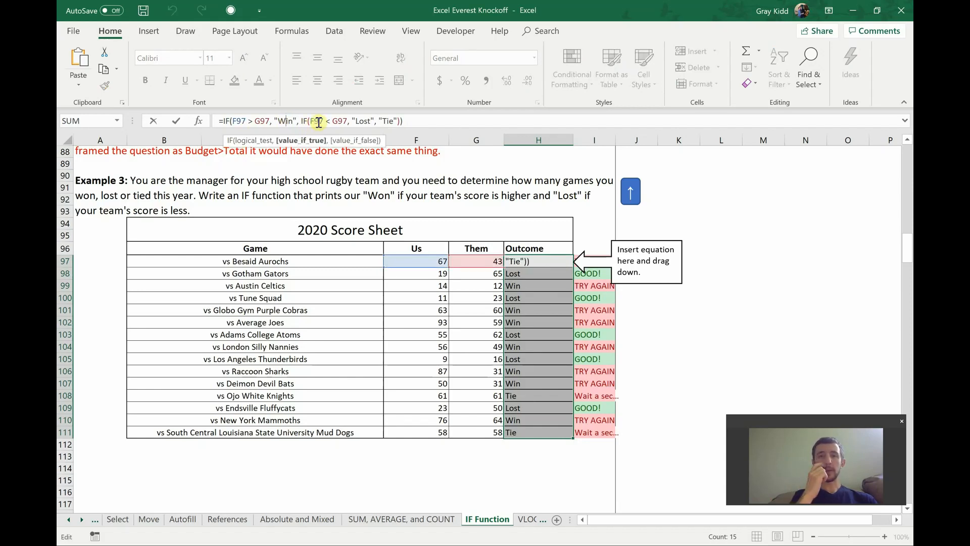
key(BackSpace)
text(o)
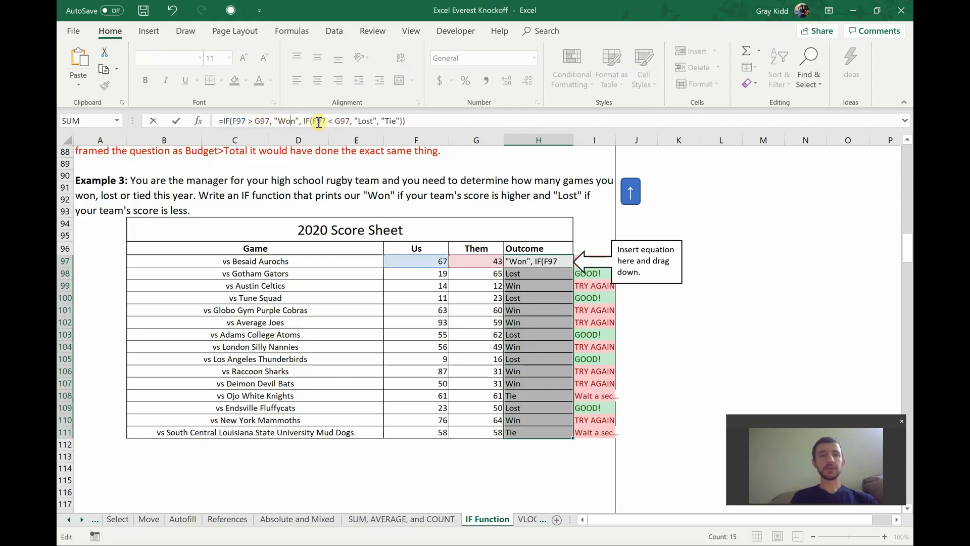
key(Return)
click(535, 262)
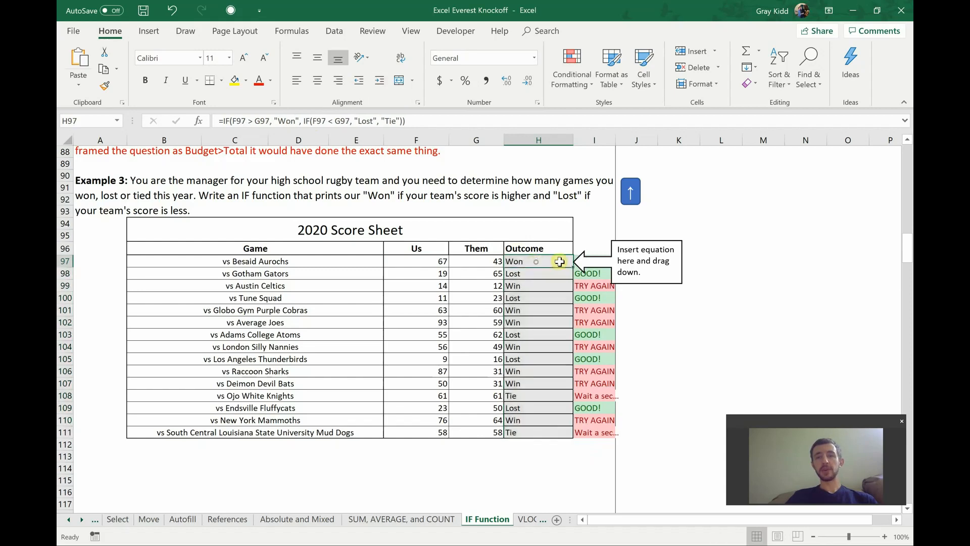
double_click(570, 265)
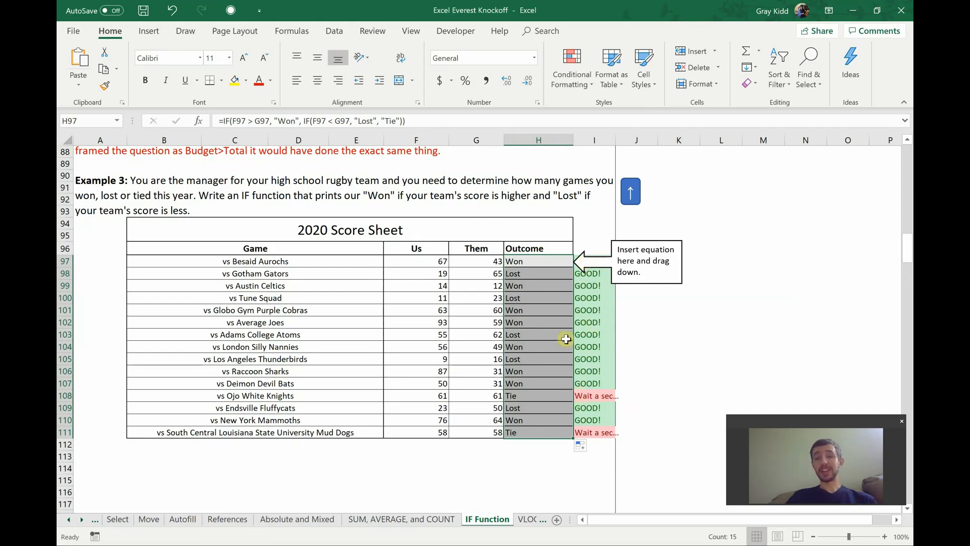
- Check the formulas and outcomes of the equal-score games in H108 and H111
click(533, 403)
click(534, 429)
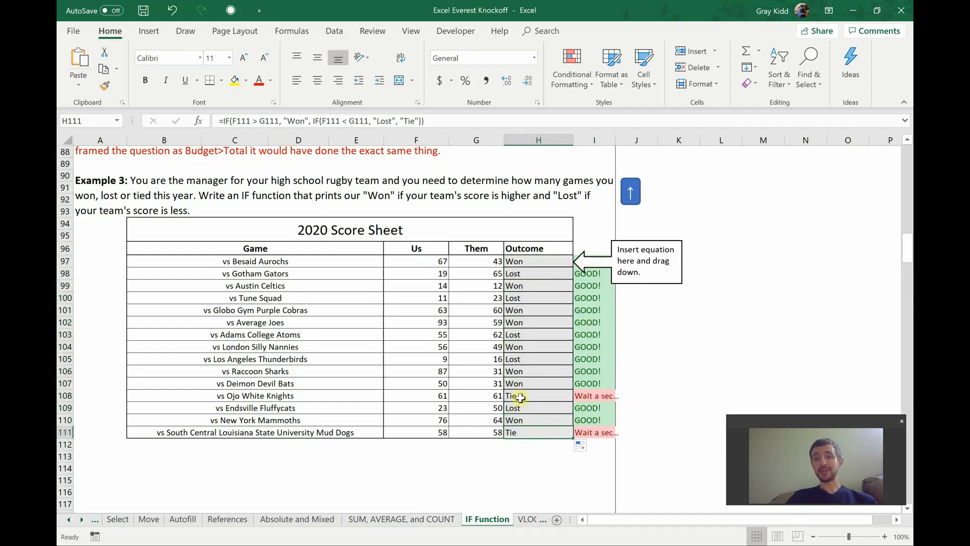
click(526, 397)
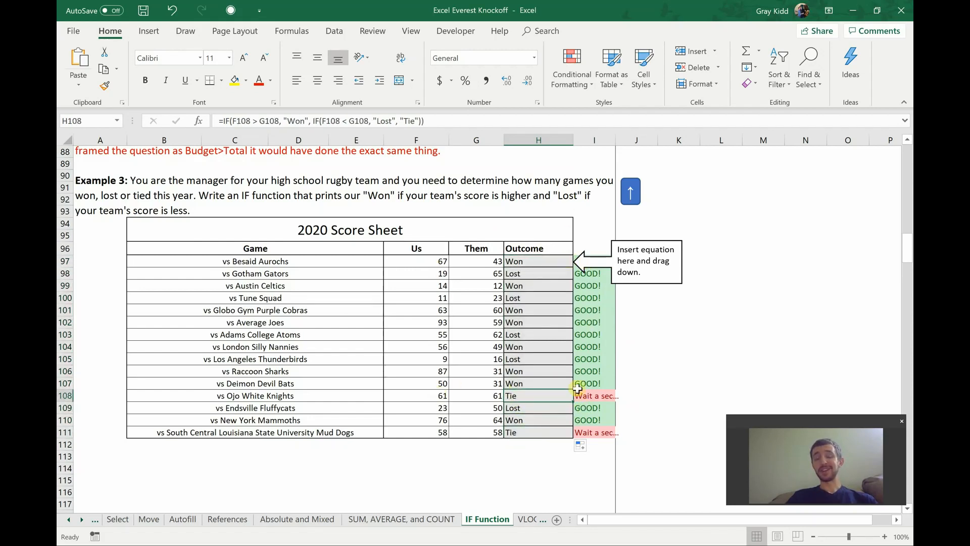